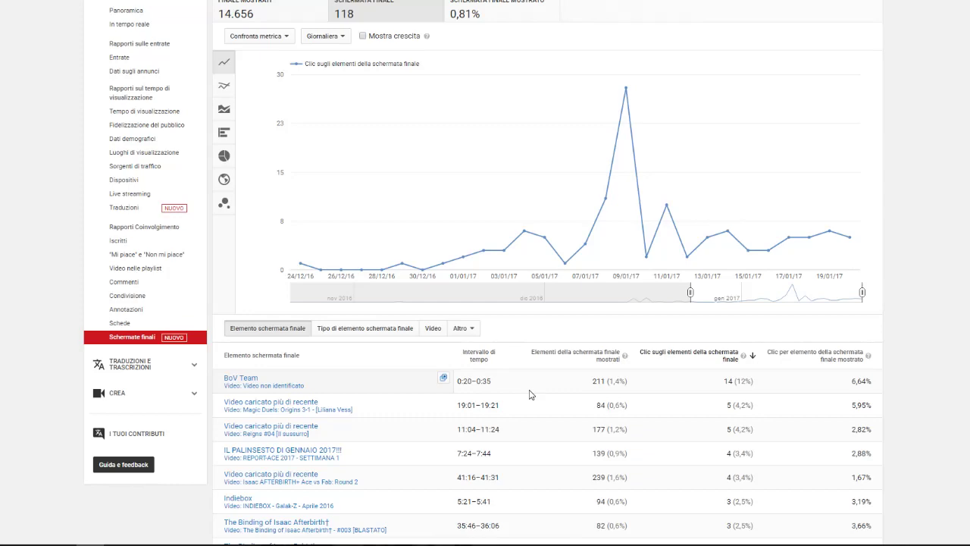
Review the end-screen click metrics, daily graph and element table for the last 28 days
{"action": "mouse_move", "coordinate": [625, 91]}
{"action": "scroll", "coordinate": [797, 261], "scroll_direction": "up", "scroll_amount": 3}
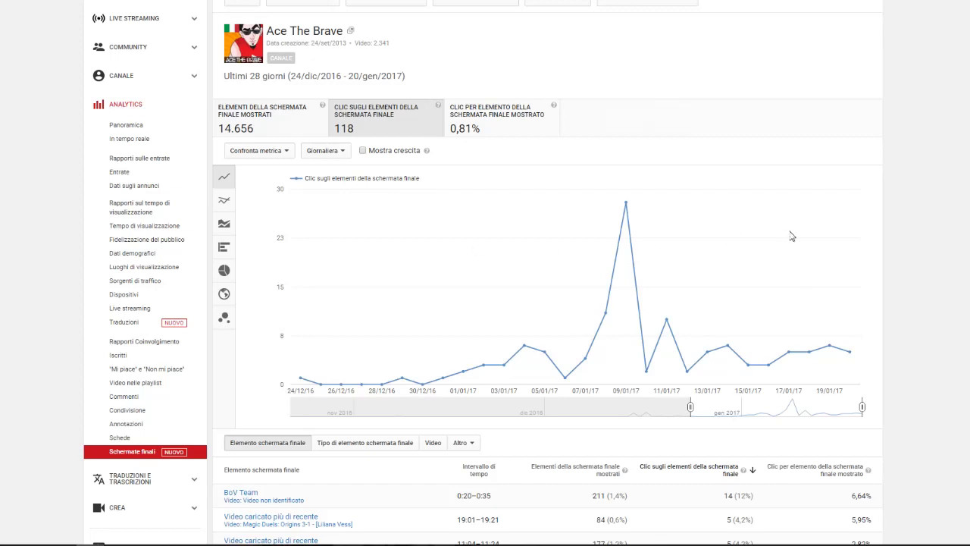
{"action": "scroll", "coordinate": [485, 303], "scroll_direction": "down", "scroll_amount": 1}
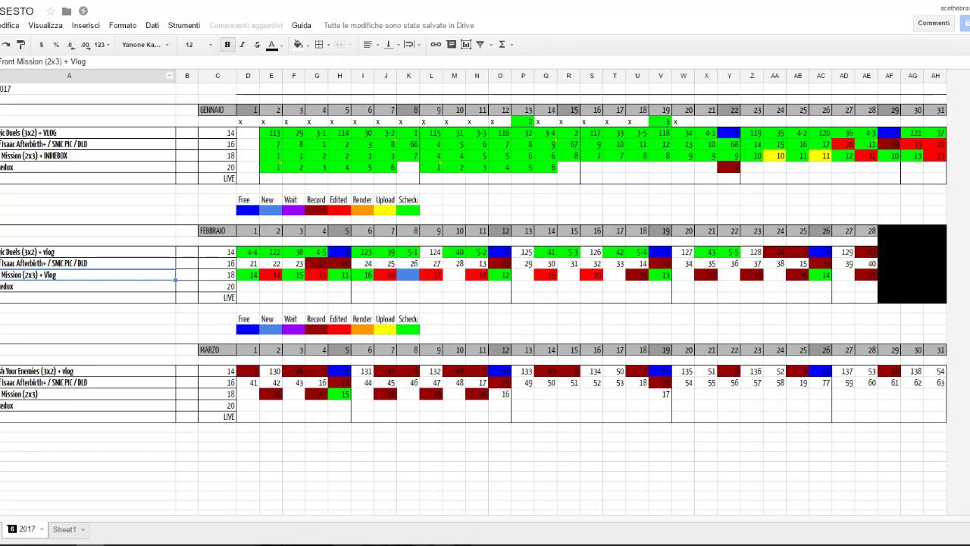
Switch to the 2017 schedule in Google Sheets and examine January's time slots from 14 down to LIVE
{"action": "left_click", "coordinate": [220, 135]}
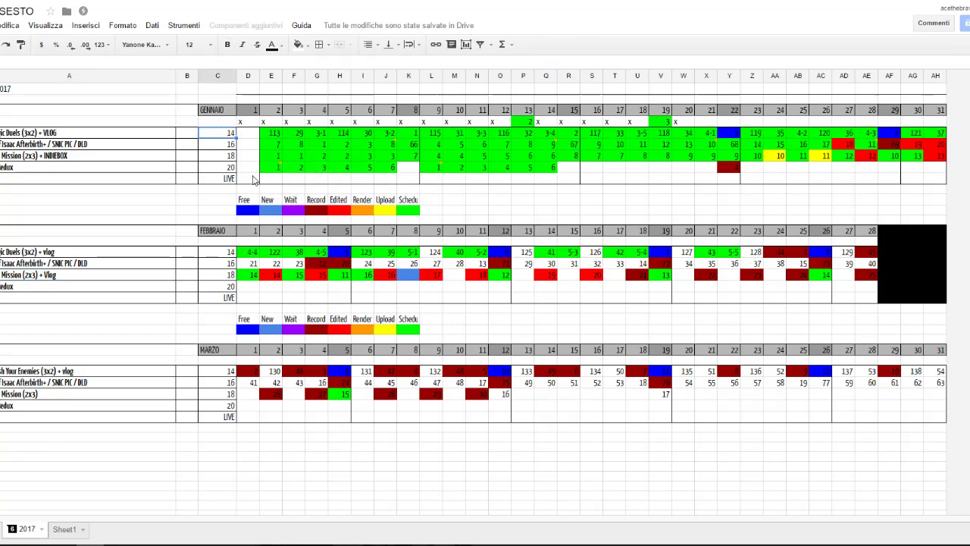
{"action": "key", "text": "Down"}
{"action": "key", "text": "Down"}
{"action": "key", "text": "Down"}
{"action": "key", "text": "Down"}
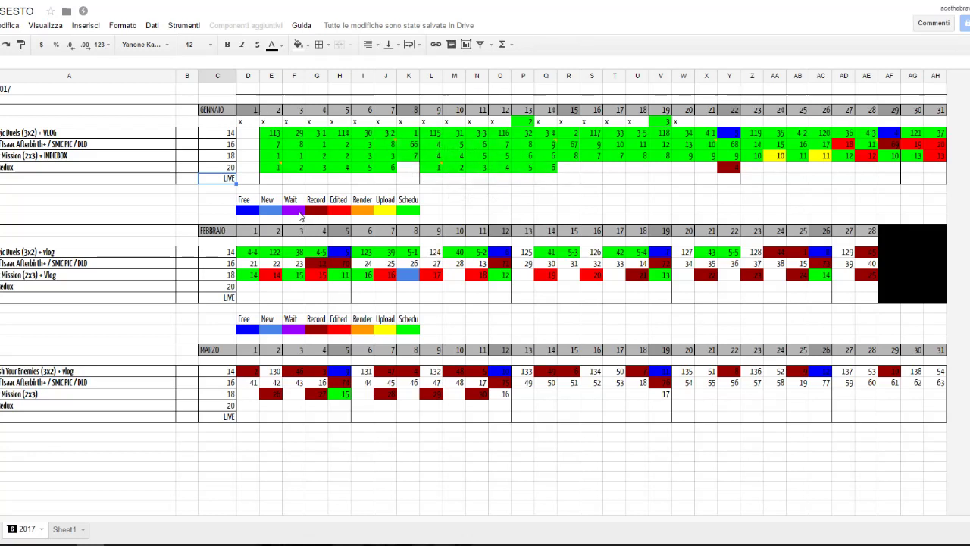
Examine the Free and New legend colours and matching cells on 22 January and 8 February
{"action": "left_click", "coordinate": [249, 212]}
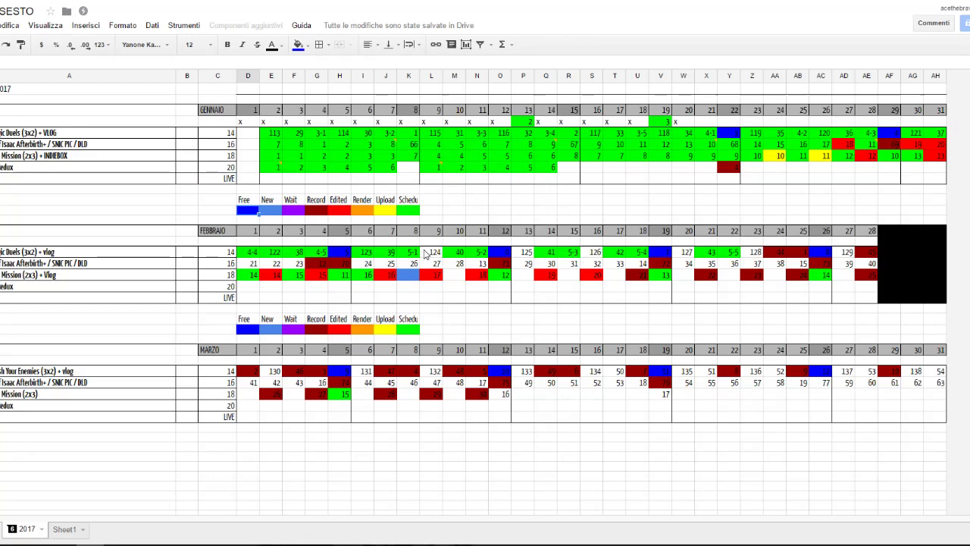
{"action": "left_click", "coordinate": [480, 202]}
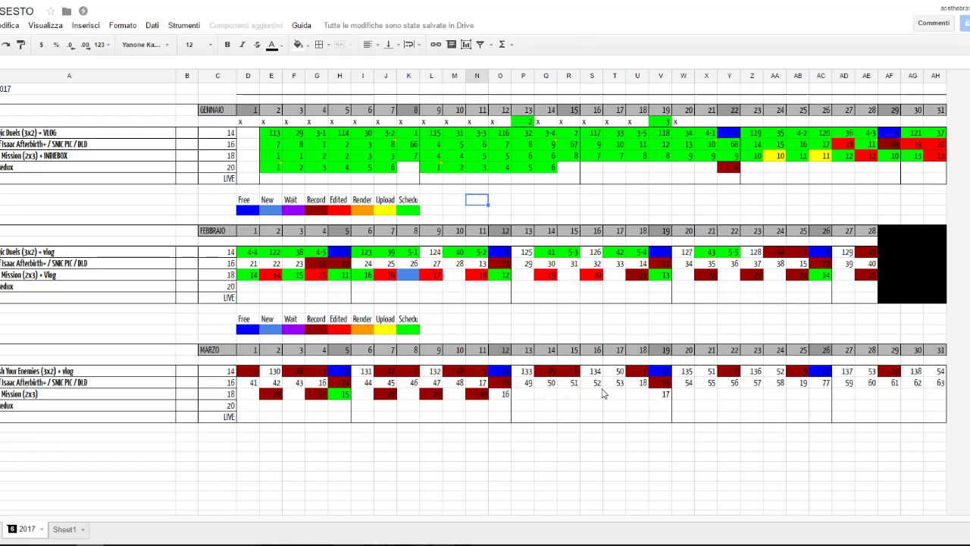
{"action": "left_click", "coordinate": [247, 211]}
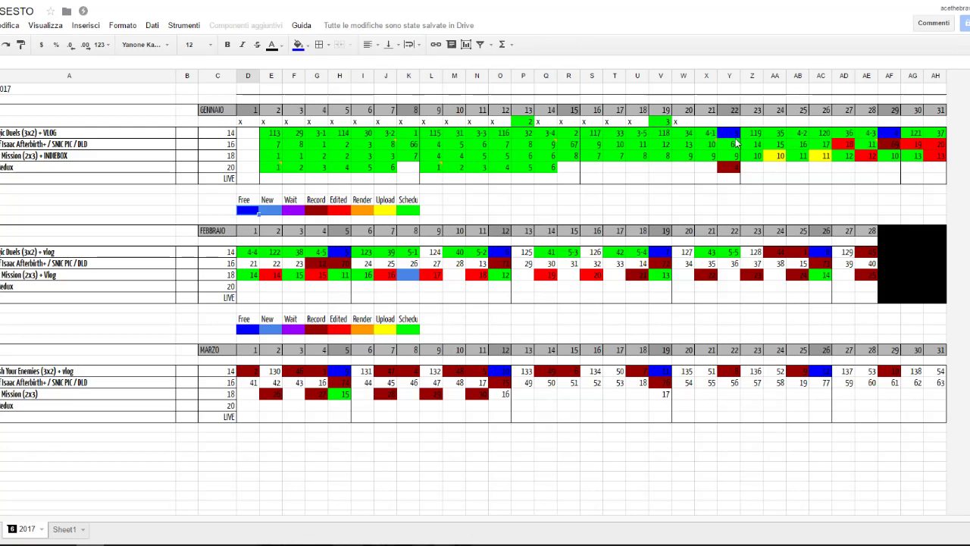
{"action": "left_click", "coordinate": [725, 134]}
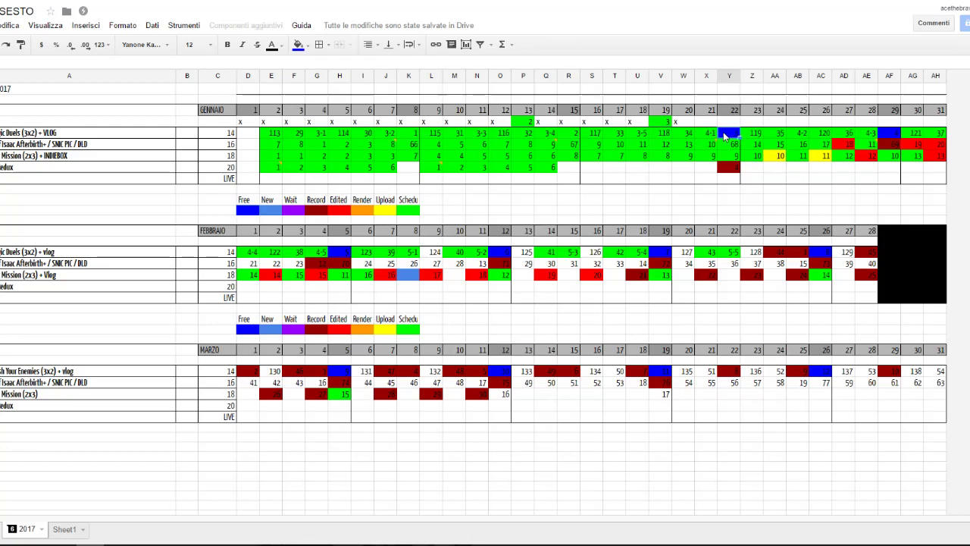
{"action": "left_click", "coordinate": [275, 211]}
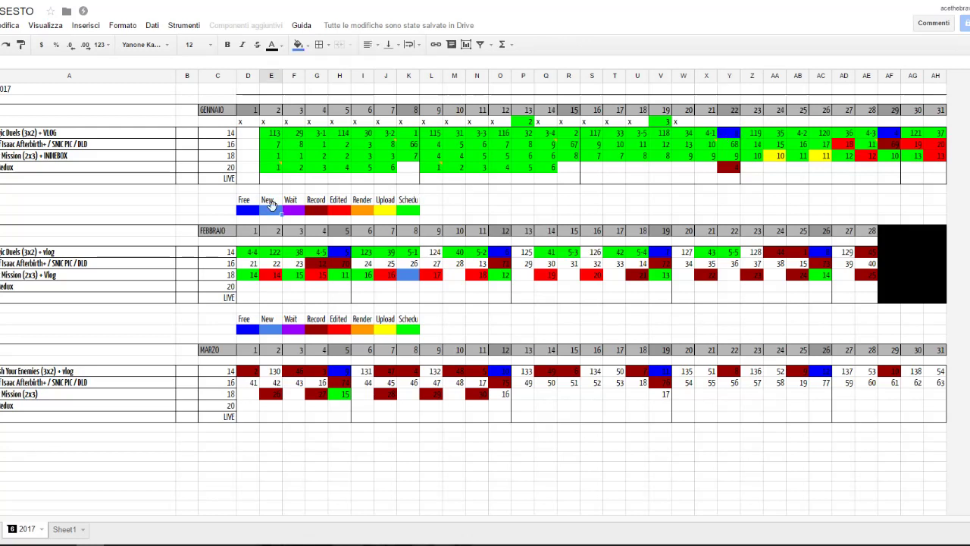
{"action": "left_click", "coordinate": [411, 279]}
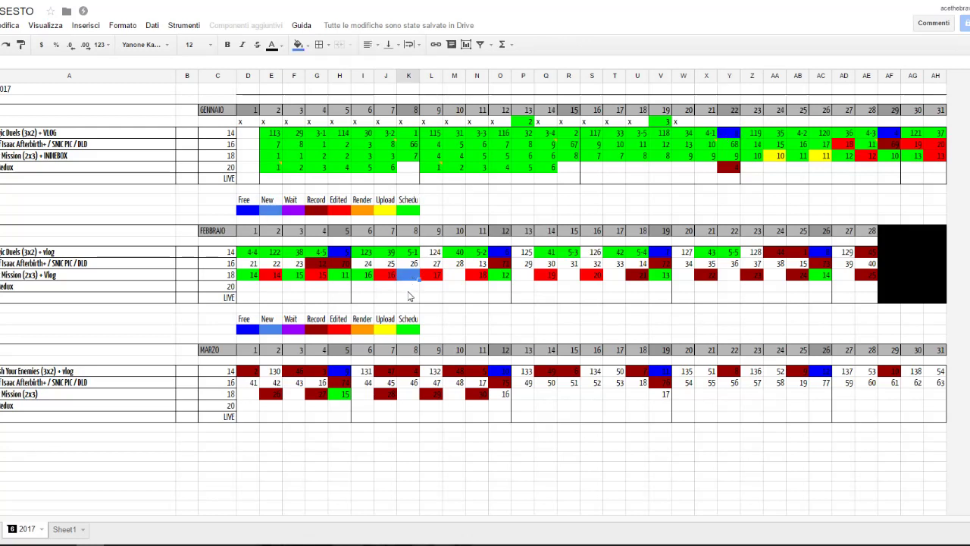
Go through the remaining legend statuses in order: Wait, Record, Edited, Render, Upload and Schedu
{"action": "left_click", "coordinate": [295, 212]}
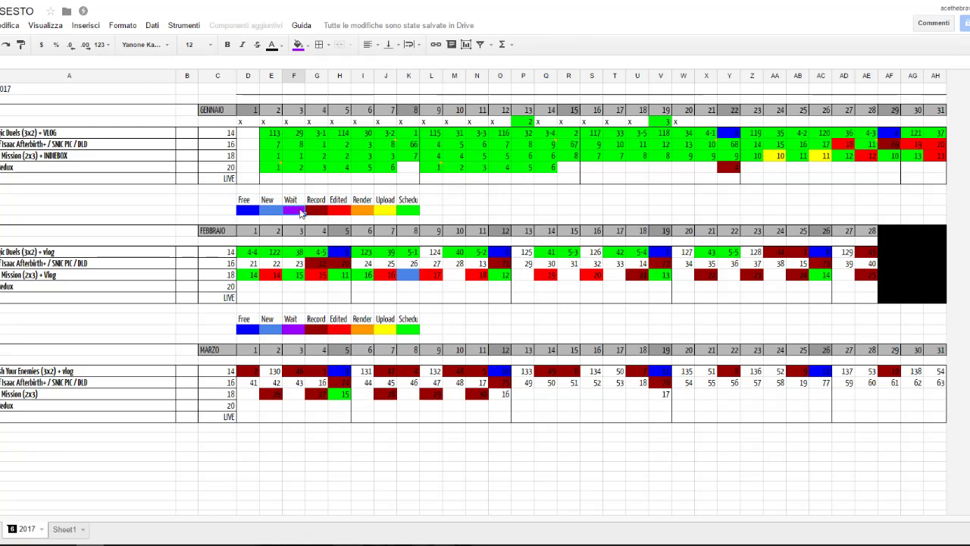
{"action": "mouse_move", "coordinate": [295, 216]}
{"action": "left_click", "coordinate": [319, 212]}
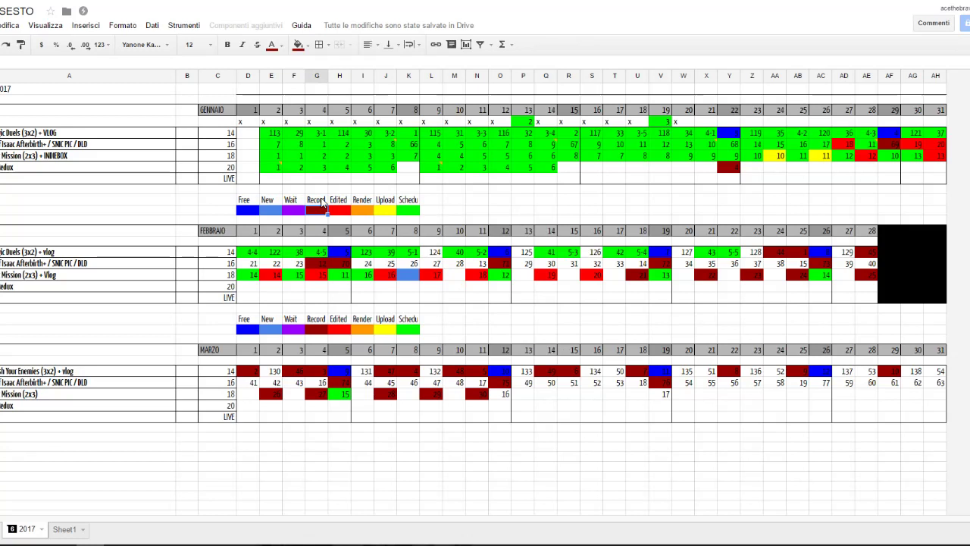
{"action": "key", "text": "Right"}
{"action": "key", "text": "Right"}
{"action": "key", "text": "Right"}
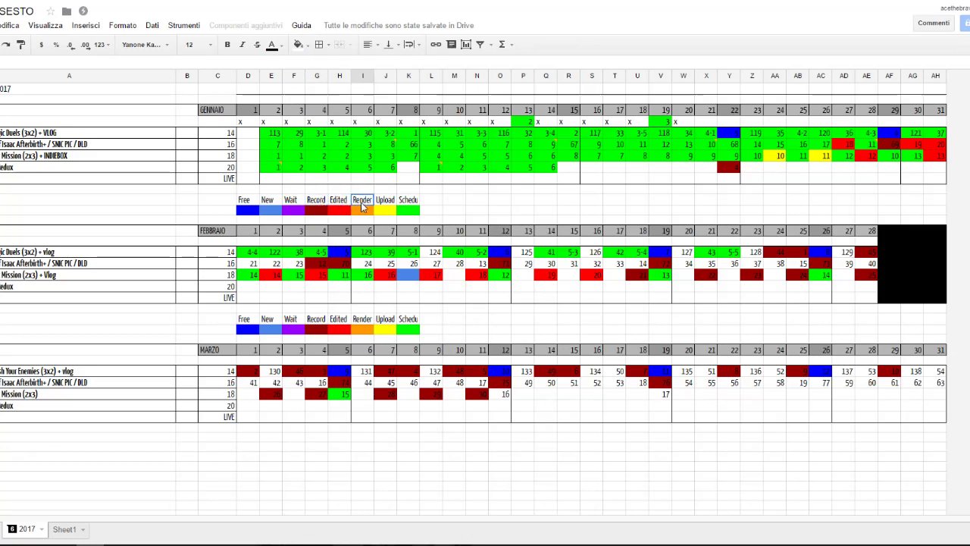
{"action": "key", "text": "Right"}
{"action": "left_click", "coordinate": [319, 211]}
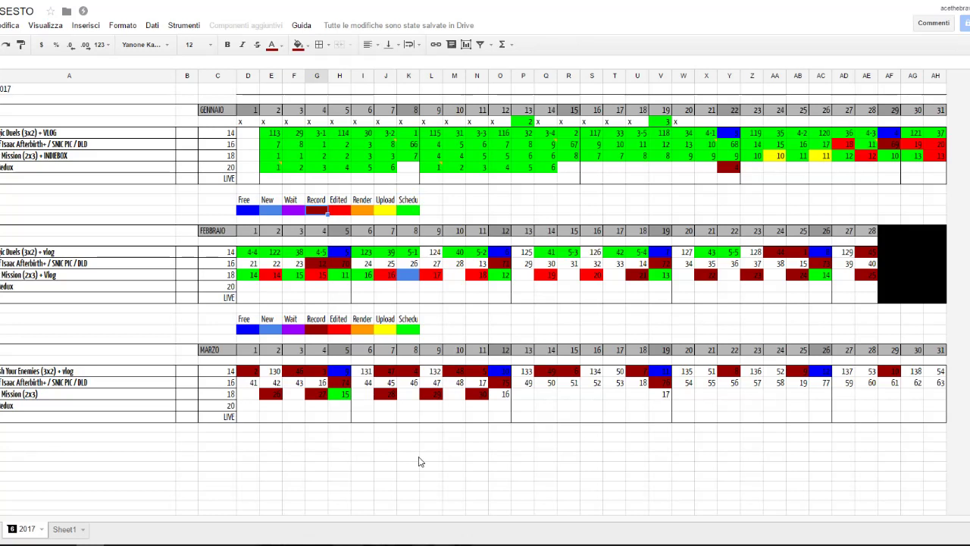
{"action": "key", "text": "Right"}
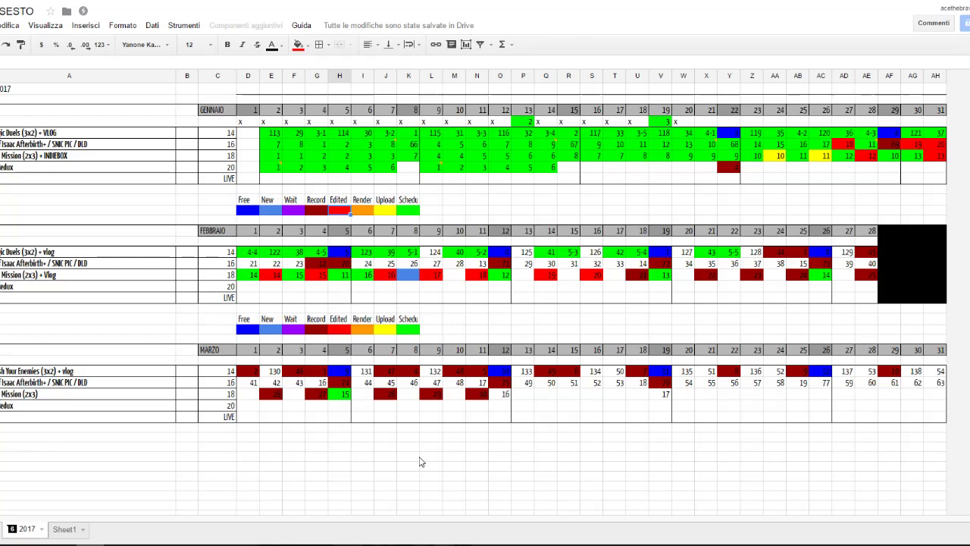
{"action": "key", "text": "Right"}
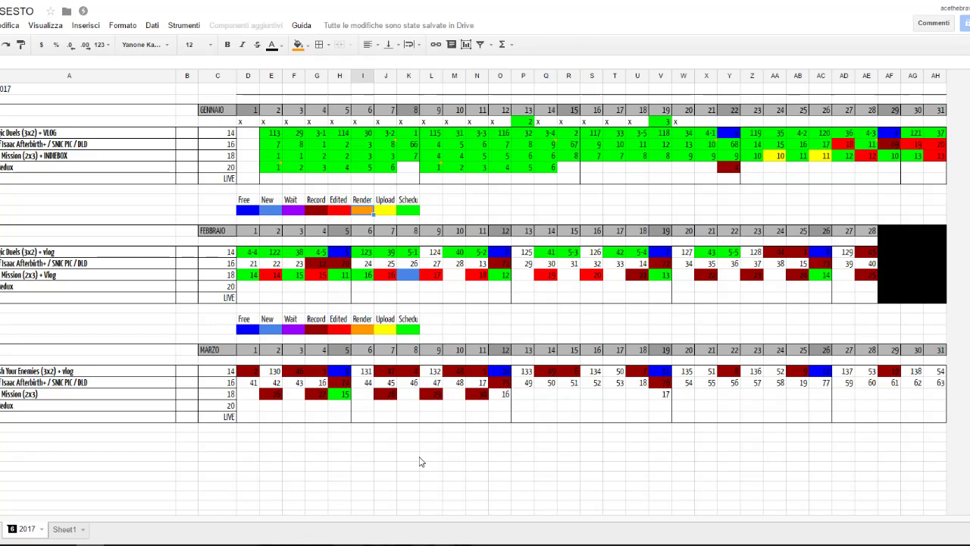
{"action": "key", "text": "Right"}
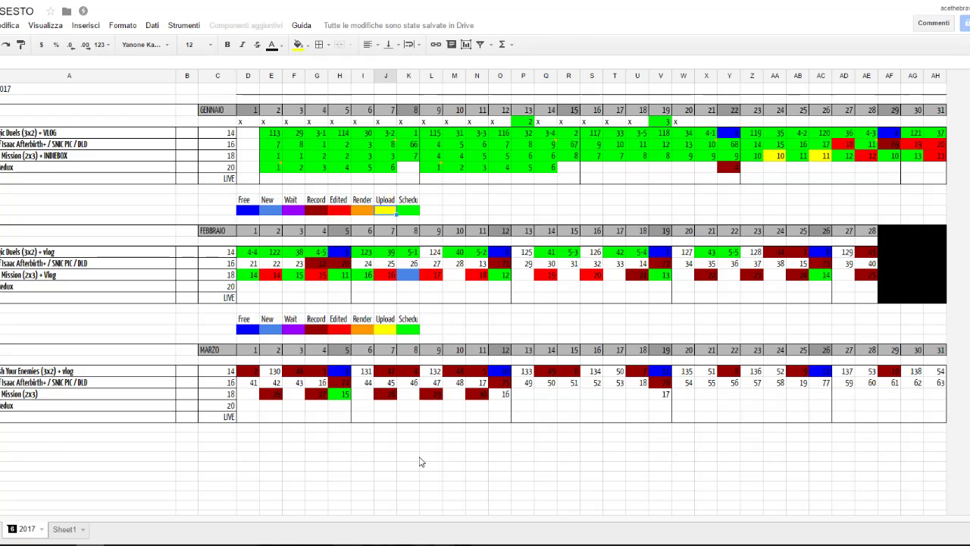
{"action": "key", "text": "Right"}
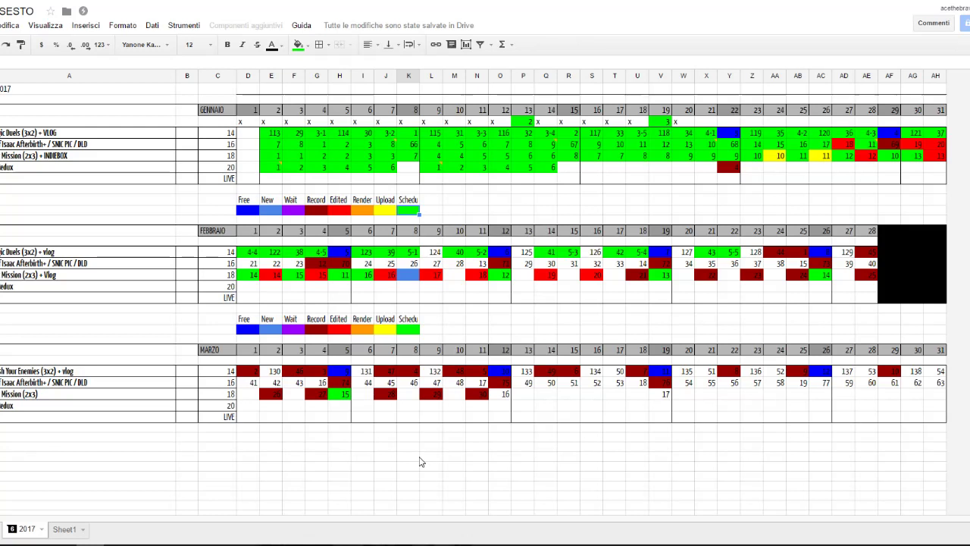
Retrace the production stages between Schedu and Record in the January legend, finishing on the Render colour
{"action": "key", "text": "Left"}
{"action": "key", "text": "Left"}
{"action": "key", "text": "Left"}
{"action": "key", "text": "Left"}
{"action": "key", "text": "Right"}
{"action": "key", "text": "Right"}
{"action": "key", "text": "Right"}
{"action": "key", "text": "Right"}
{"action": "key", "text": "Left"}
{"action": "key", "text": "Left"}
{"action": "key", "text": "Left"}
{"action": "key", "text": "Left"}
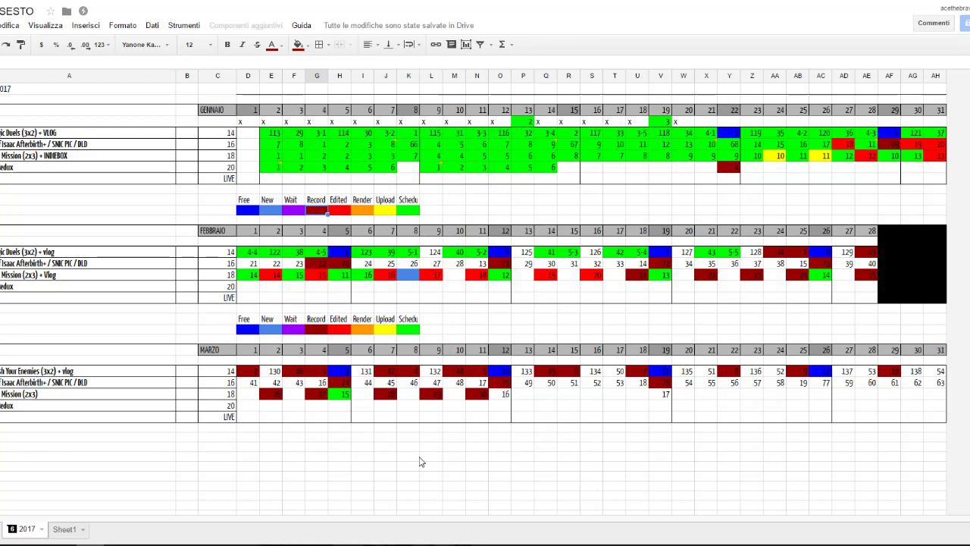
{"action": "key", "text": "Right"}
{"action": "key", "text": "Right"}
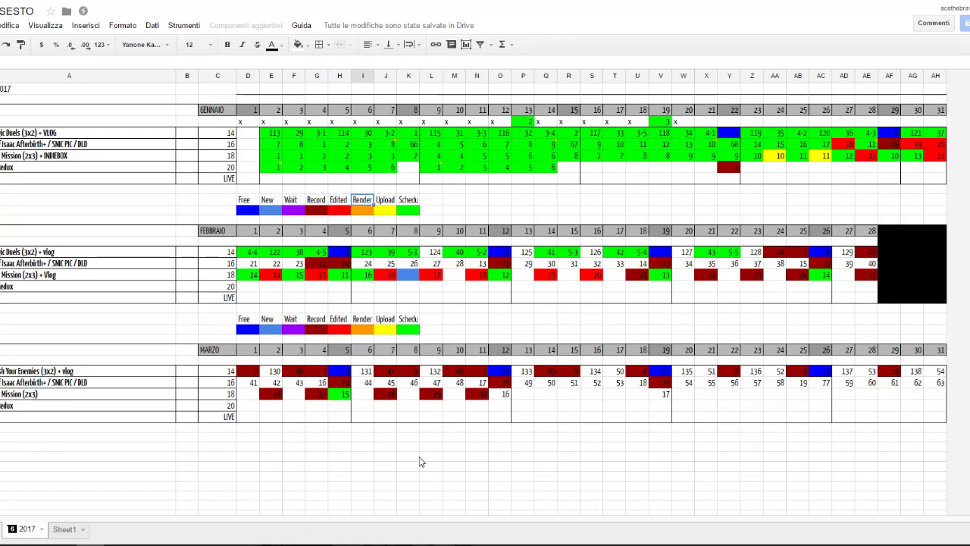
{"action": "key", "text": "Down"}
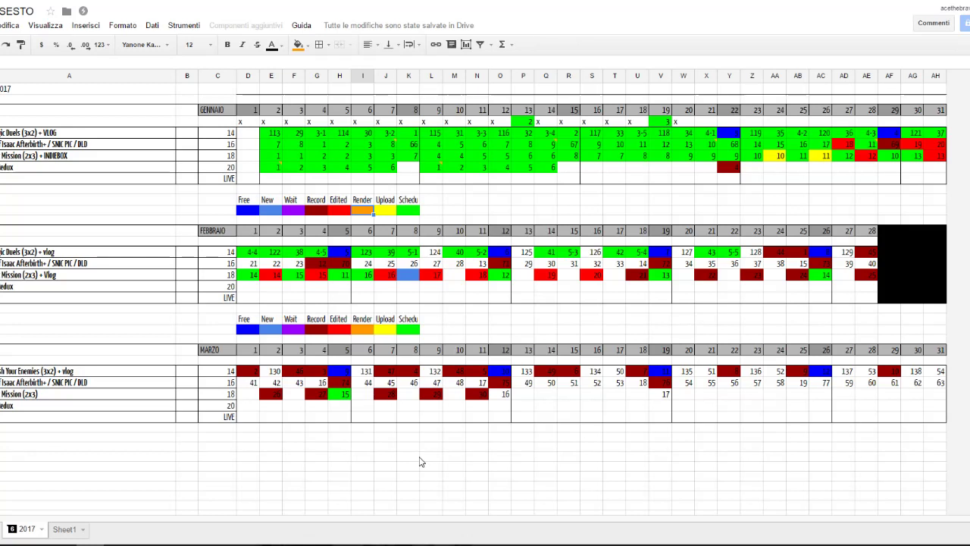
{"action": "left_click", "coordinate": [734, 170]}
{"action": "left_click", "coordinate": [299, 44]}
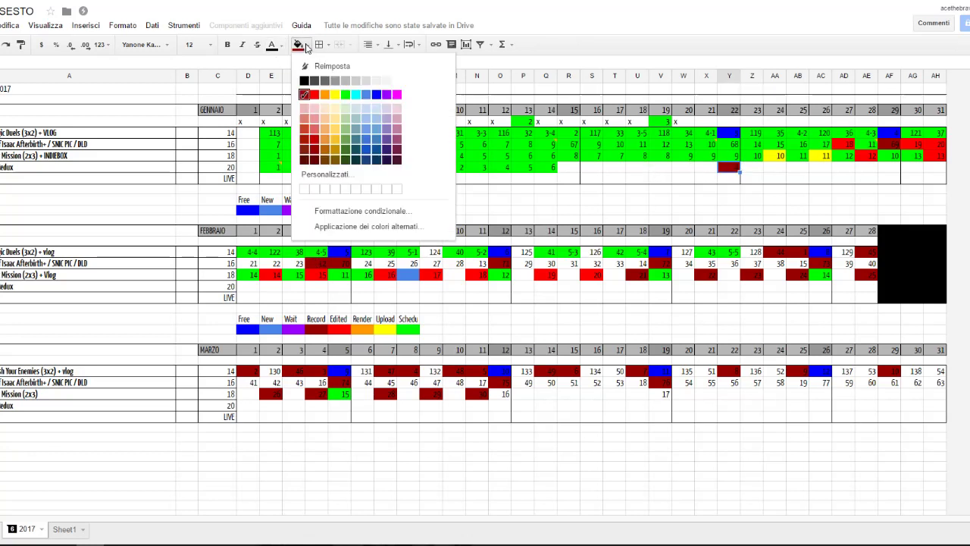
{"action": "left_click", "coordinate": [325, 97]}
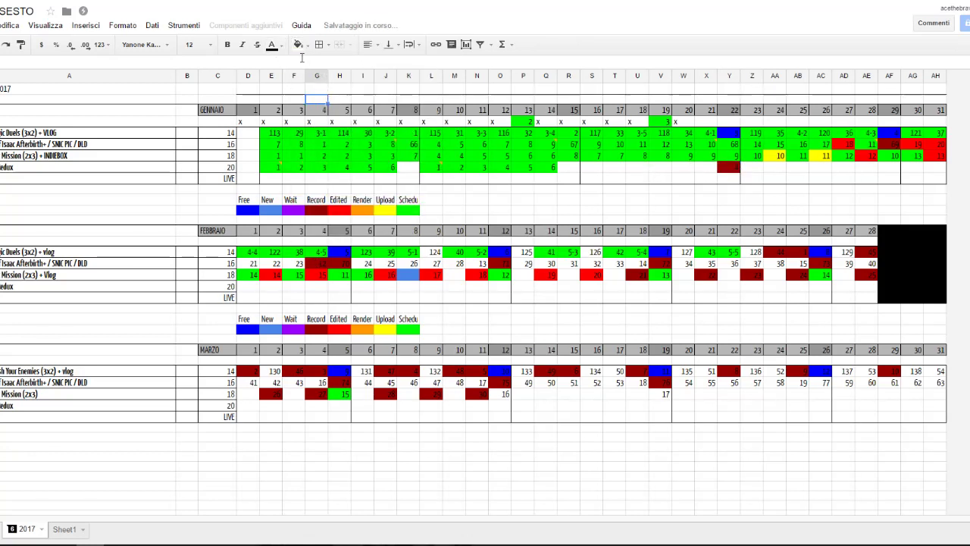
Fill the 22 January cell in the 20 time-slot row with the orange Render colour
{"action": "left_click", "coordinate": [731, 168]}
{"action": "left_click", "coordinate": [299, 44]}
{"action": "left_click", "coordinate": [326, 97]}
{"action": "left_click", "coordinate": [698, 179]}
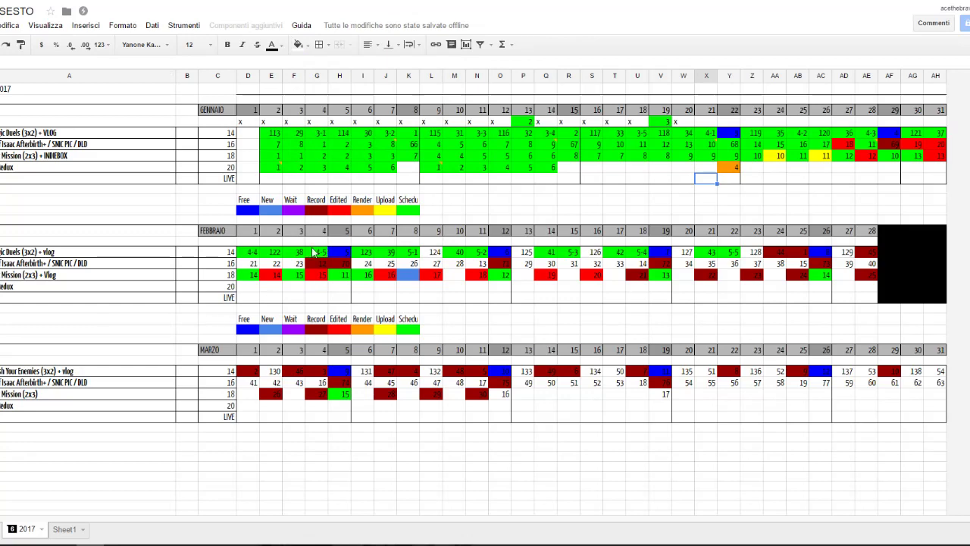
Examine the status colours of the February and March episodes in the 14 and 16 time-slot rows
{"action": "left_click", "coordinate": [732, 256]}
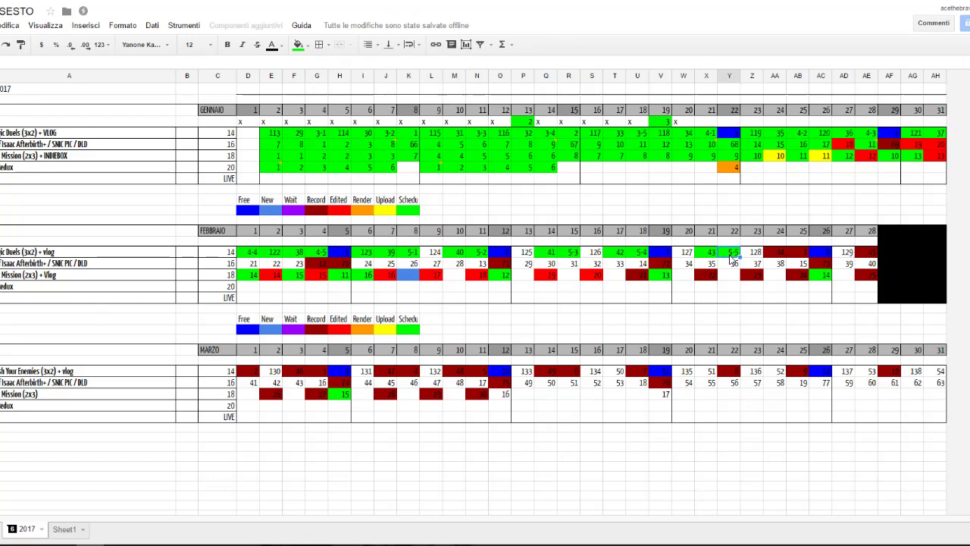
{"action": "left_click", "coordinate": [797, 253]}
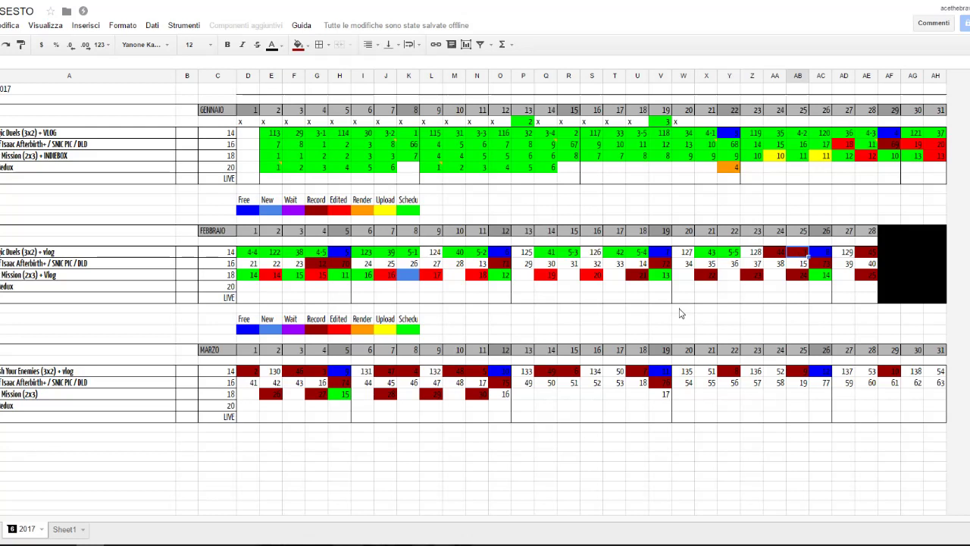
{"action": "left_click", "coordinate": [899, 372]}
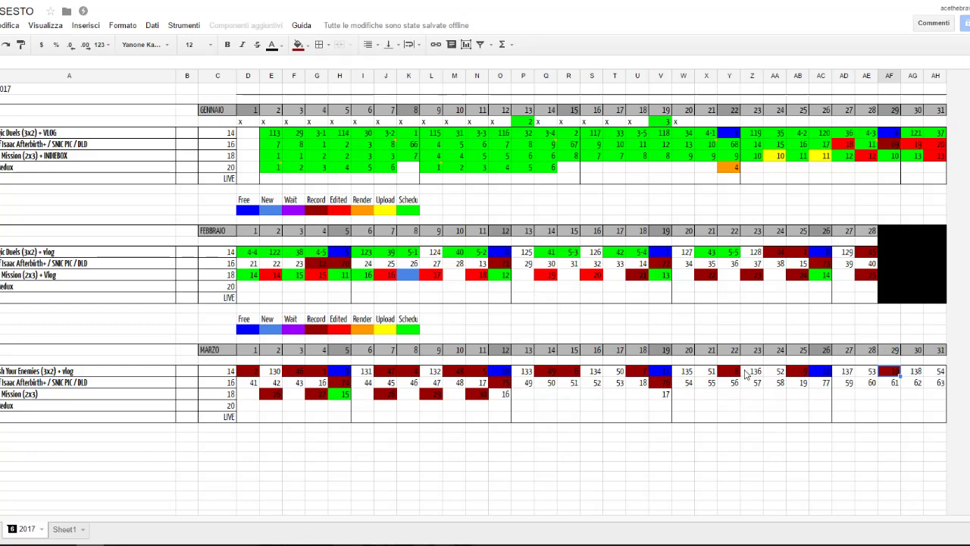
{"action": "left_click", "coordinate": [746, 372]}
{"action": "left_click", "coordinate": [372, 253]}
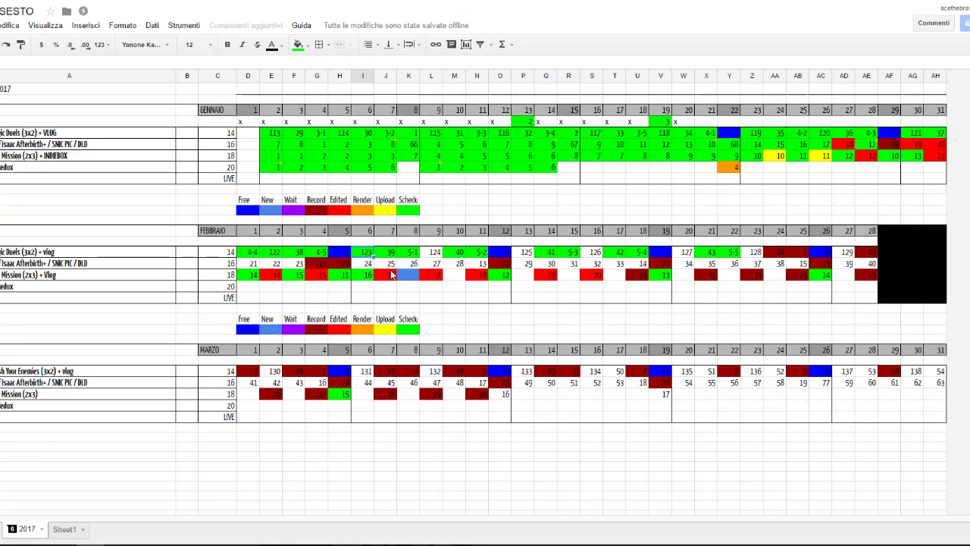
{"action": "left_click", "coordinate": [435, 253]}
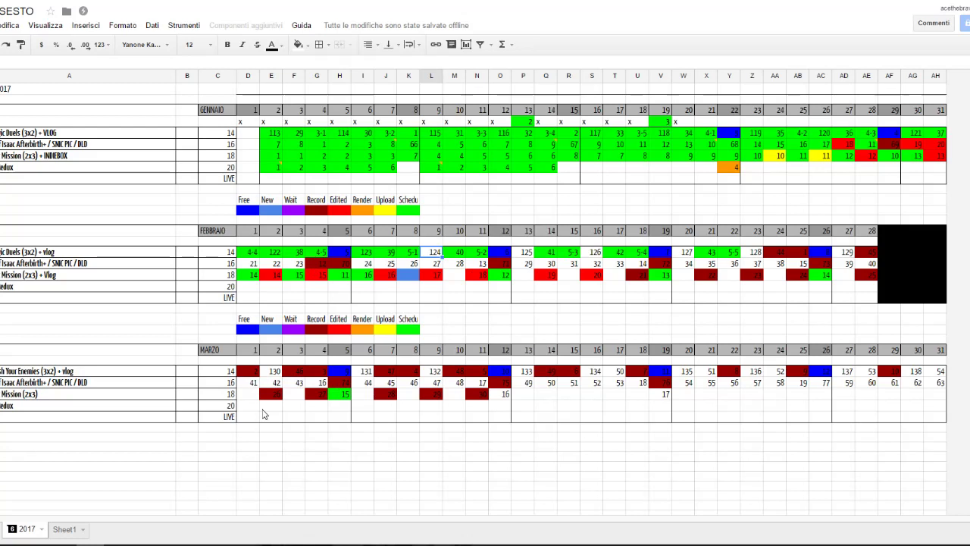
{"action": "left_click", "coordinate": [497, 264]}
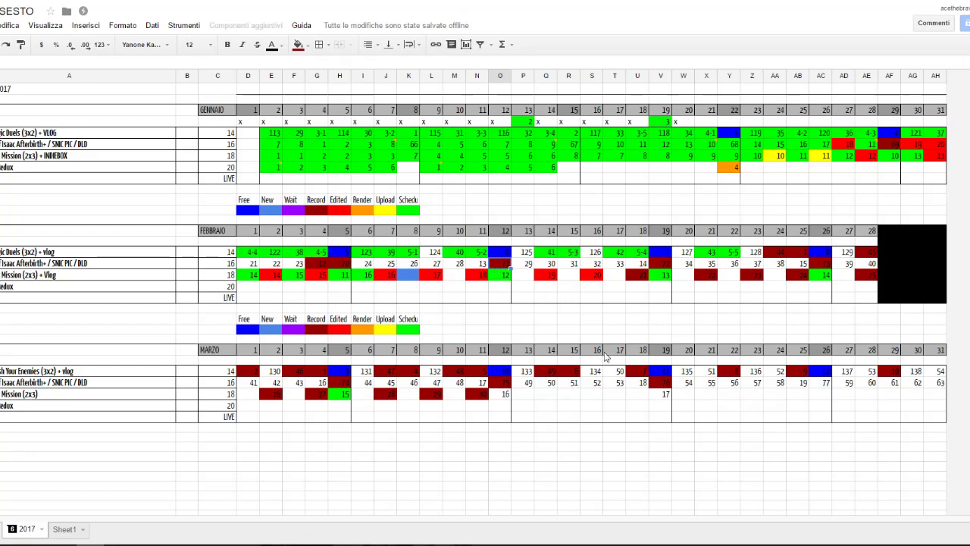
{"action": "left_click", "coordinate": [664, 383]}
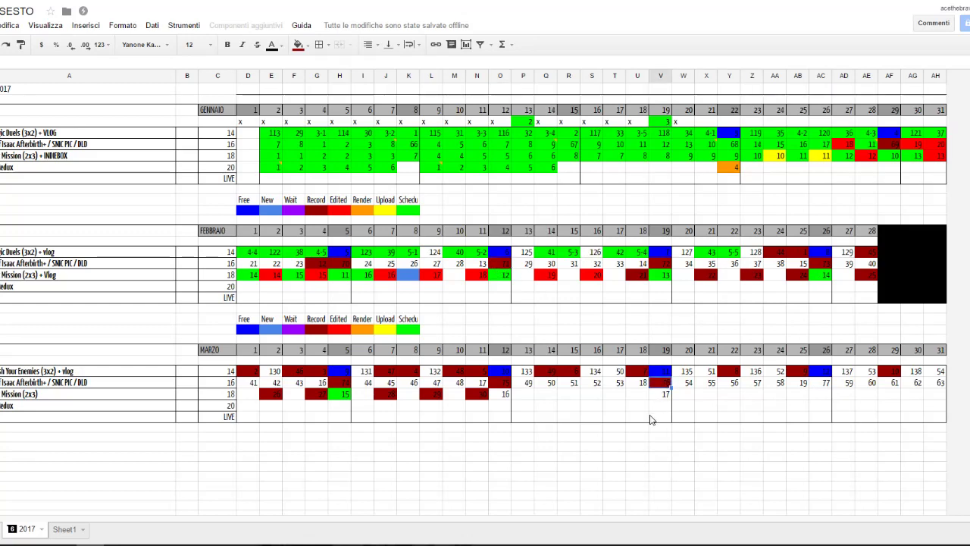
Replace "Vlog" with "Indiebox" in February's Front Mission (2x3) label for the 18 time slot
{"action": "left_click", "coordinate": [59, 277]}
{"action": "double_click", "coordinate": [60, 277]}
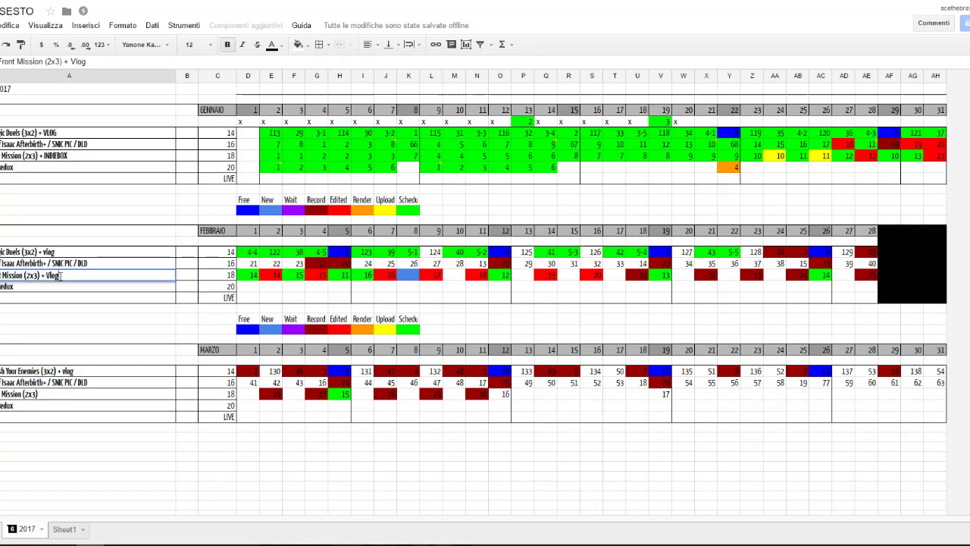
{"action": "key", "text": "BackSpace"}
{"action": "key", "text": "BackSpace"}
{"action": "key", "text": "BackSpace"}
{"action": "key", "text": "BackSpace"}
{"action": "type", "text": "Indiebox"}
{"action": "key", "text": "Return"}
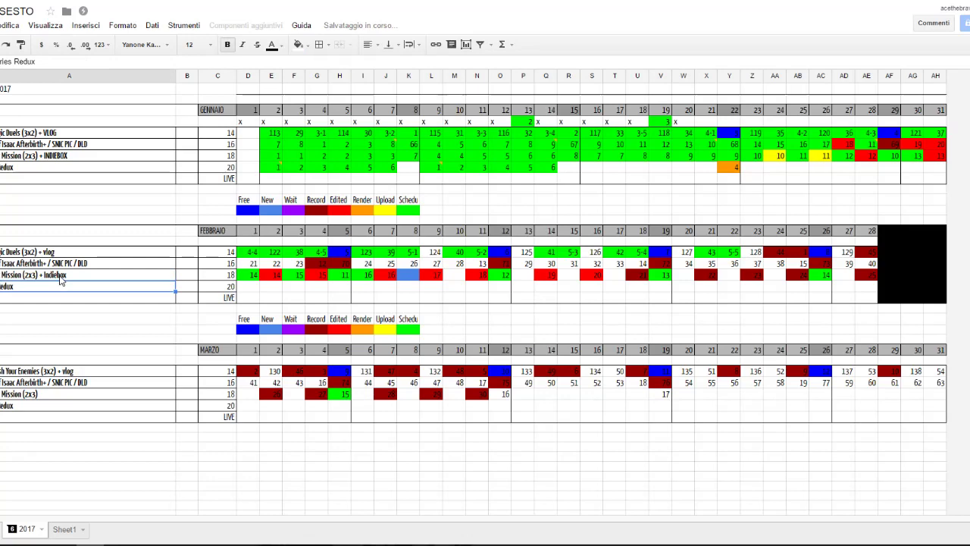
Examine March's cells in the 18 time-slot row, the 8 February New slot, and other planned episodes across January, February and March
{"action": "left_click", "coordinate": [343, 390]}
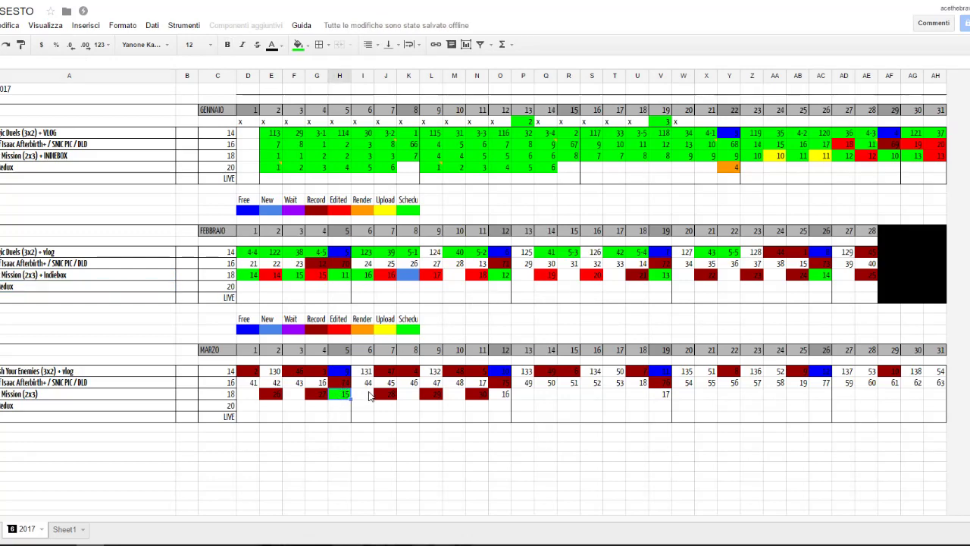
{"action": "mouse_move", "coordinate": [431, 163]}
{"action": "left_click", "coordinate": [497, 395]}
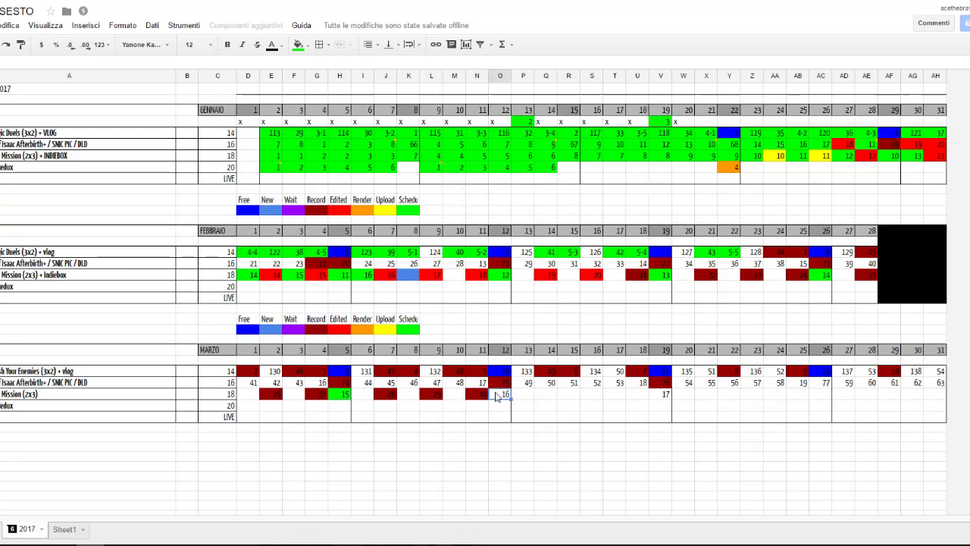
{"action": "left_click", "coordinate": [667, 392]}
{"action": "left_click", "coordinate": [508, 395]}
{"action": "left_click", "coordinate": [409, 279]}
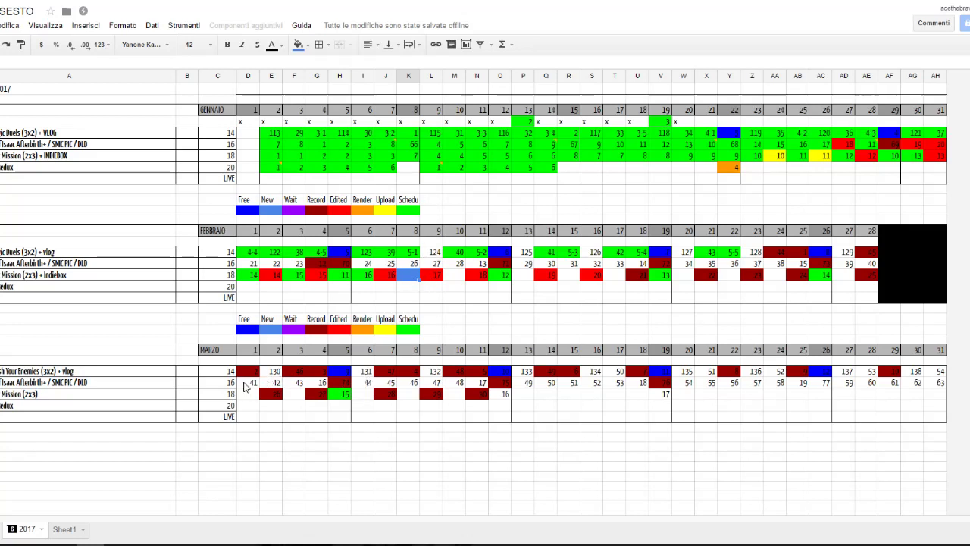
{"action": "left_click", "coordinate": [546, 371]}
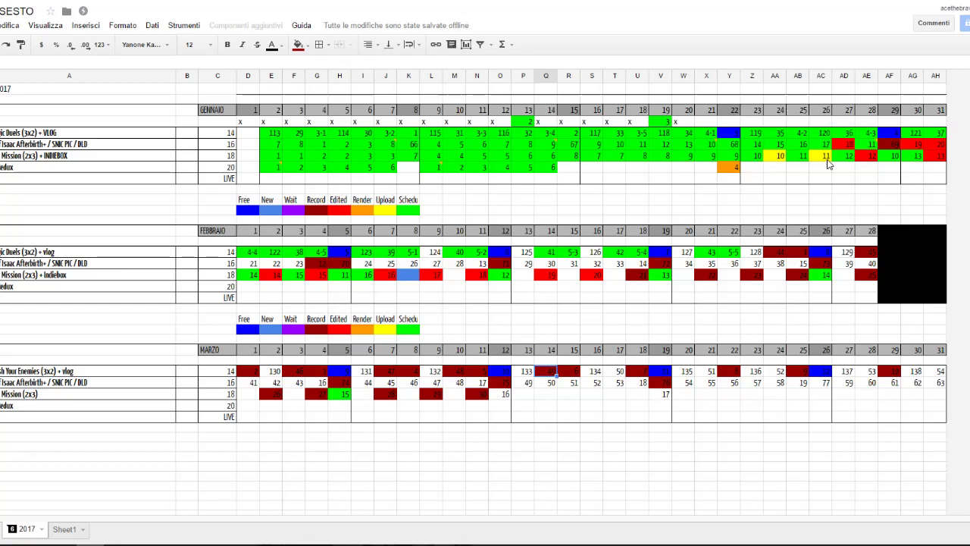
{"action": "left_click_drag", "start_coordinate": [827, 167], "coordinate": [821, 125]}
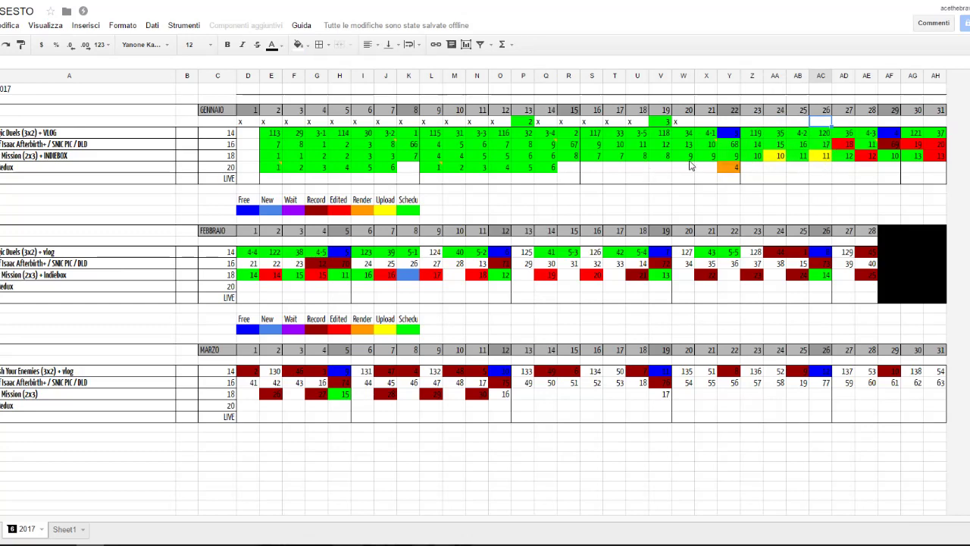
{"action": "mouse_move", "coordinate": [917, 143]}
{"action": "left_click", "coordinate": [249, 266]}
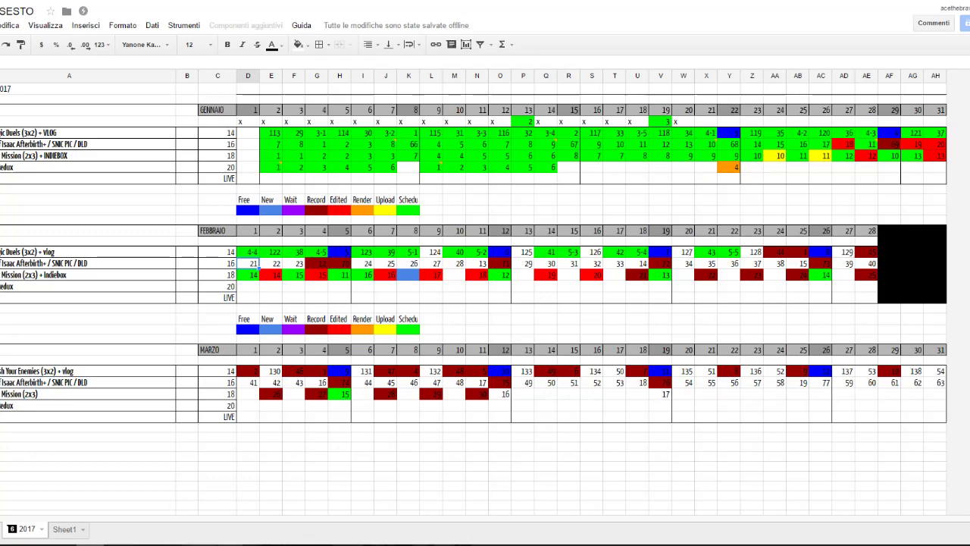
{"action": "mouse_move", "coordinate": [315, 545]}
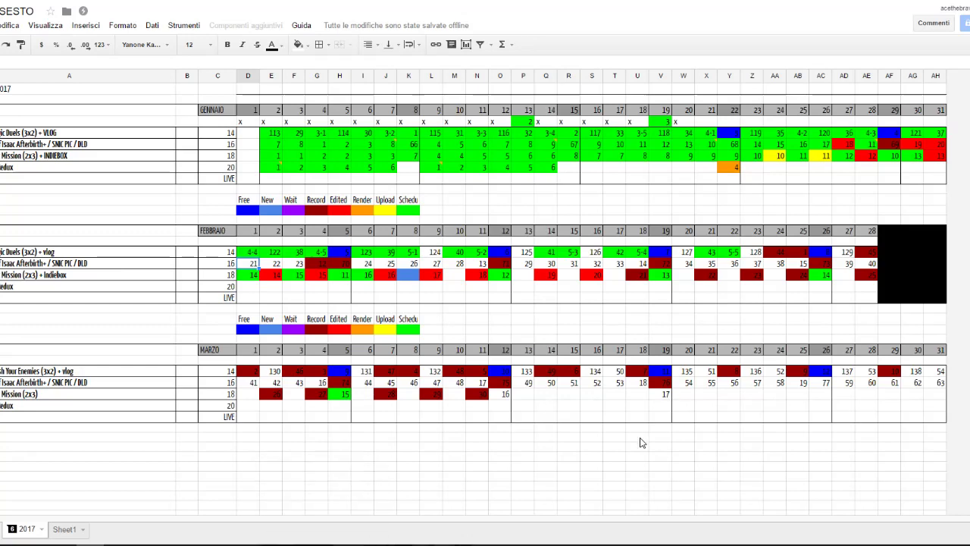